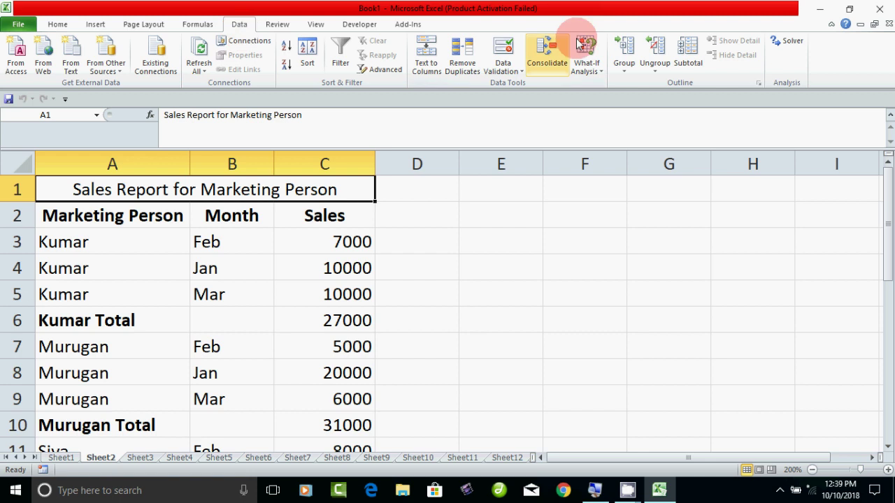
Step: Preview the Group and Ungroup dropdown options on the Data tab without choosing any
left_click(622, 70)
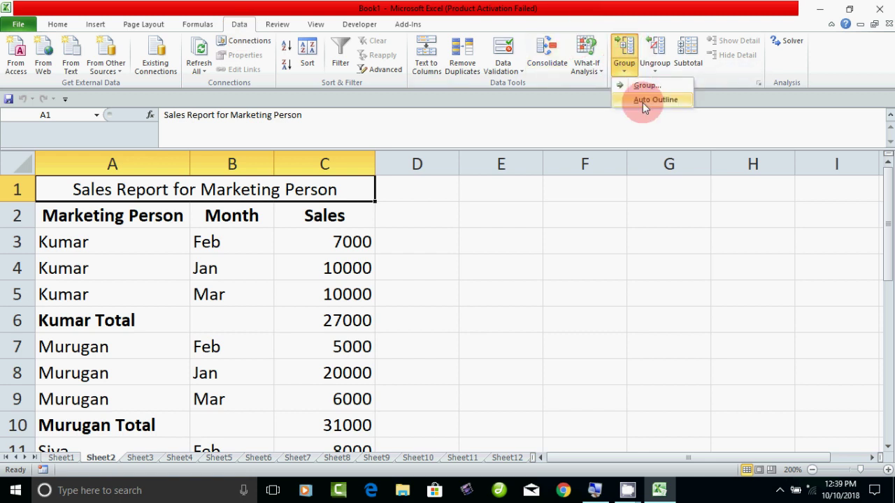
left_click(656, 69)
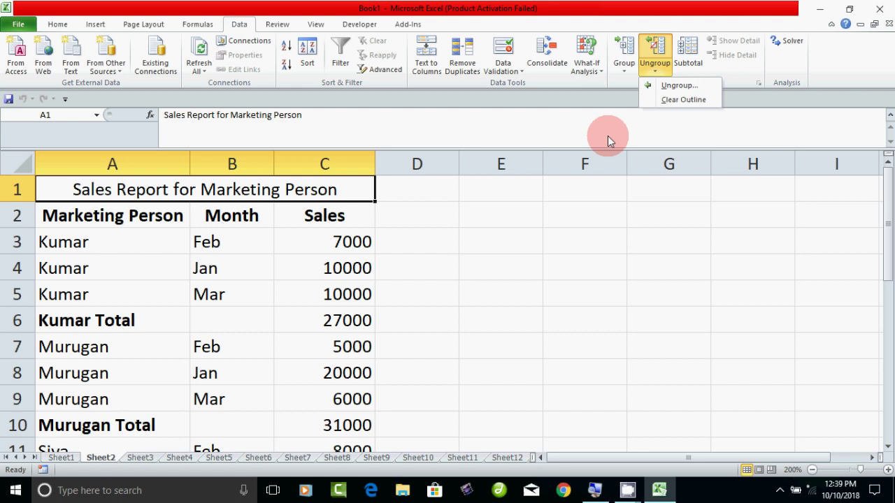
left_click(459, 257)
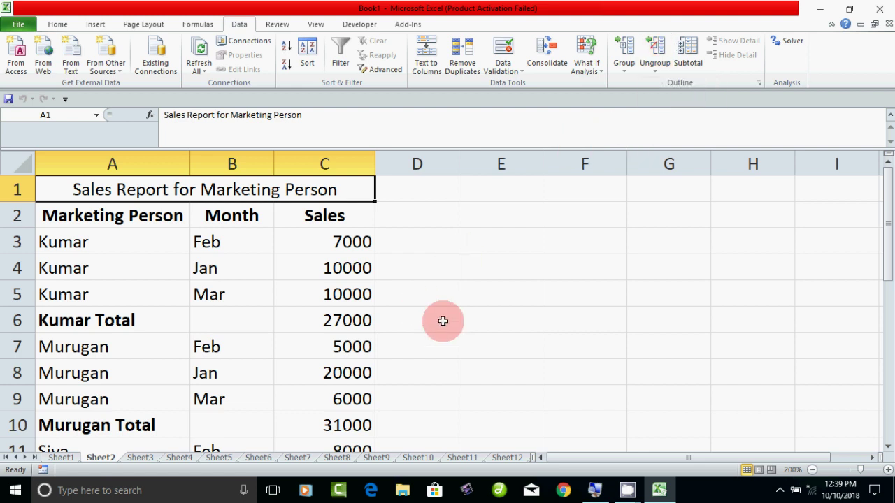
scroll(184, 315, "down", 2)
scroll(184, 314, "up", 2)
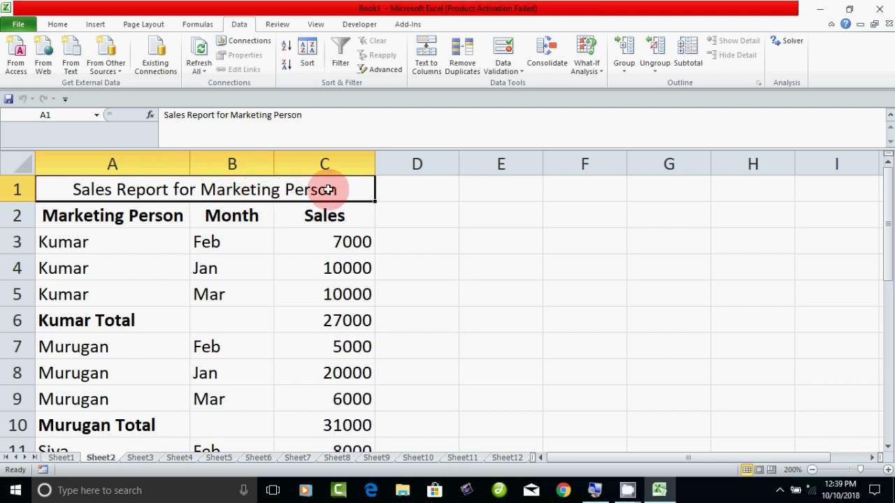
Step: Select the report A2:C15, from headers to Grand Total, and open the Group dropdown
left_click(203, 276)
mouse_move(65, 186)
left_mouse_down()
mouse_move(141, 466)
mouse_move(206, 387)
left_mouse_up()
scroll(206, 388, "up", 2)
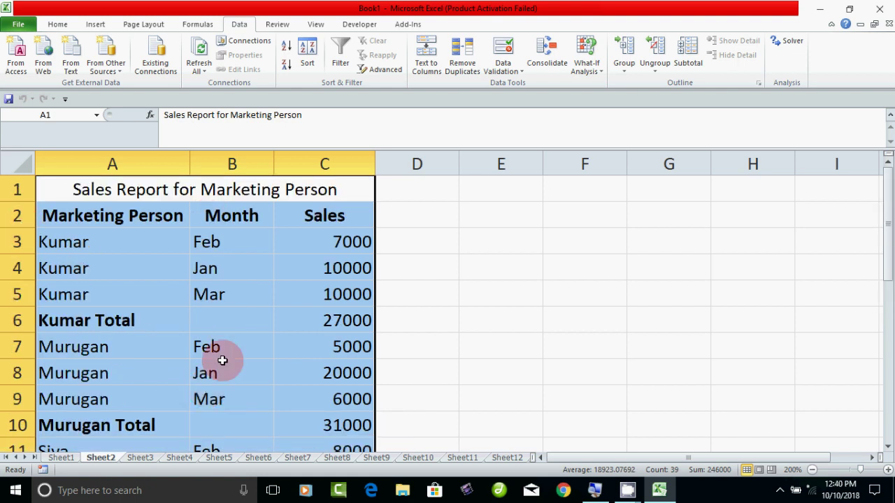
left_click(522, 265)
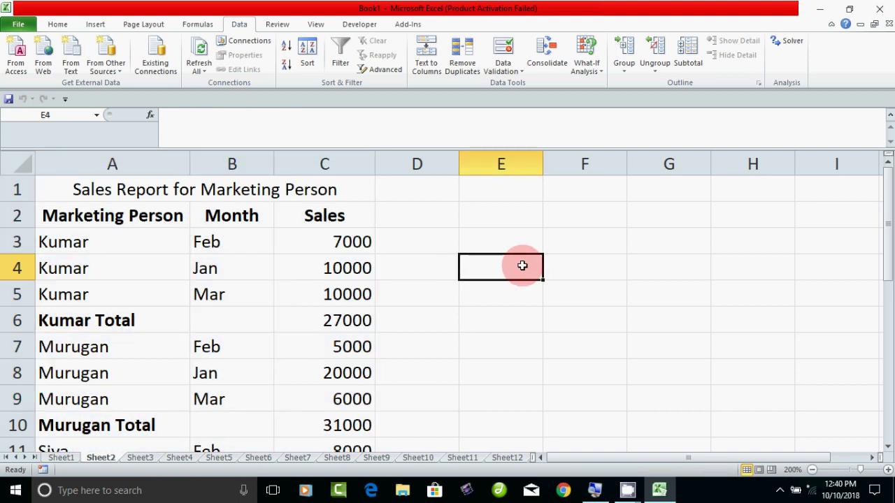
left_click_drag(60, 213, 325, 243)
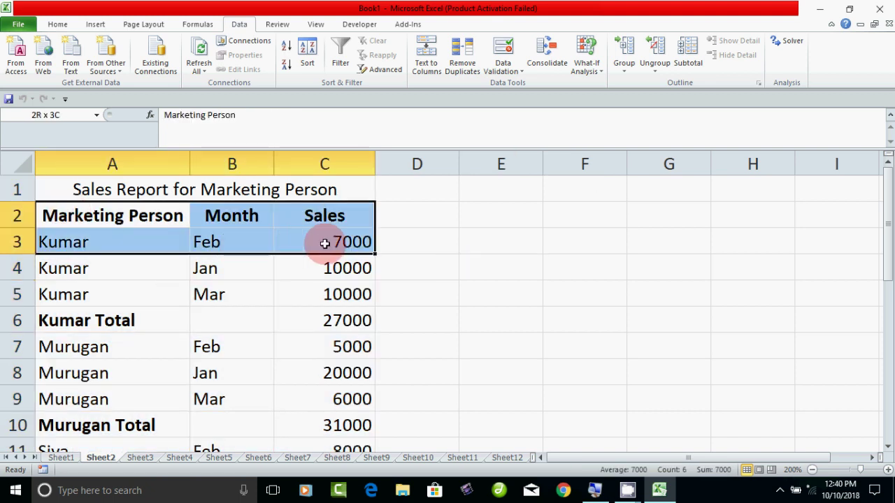
left_click_drag(325, 243, 341, 395)
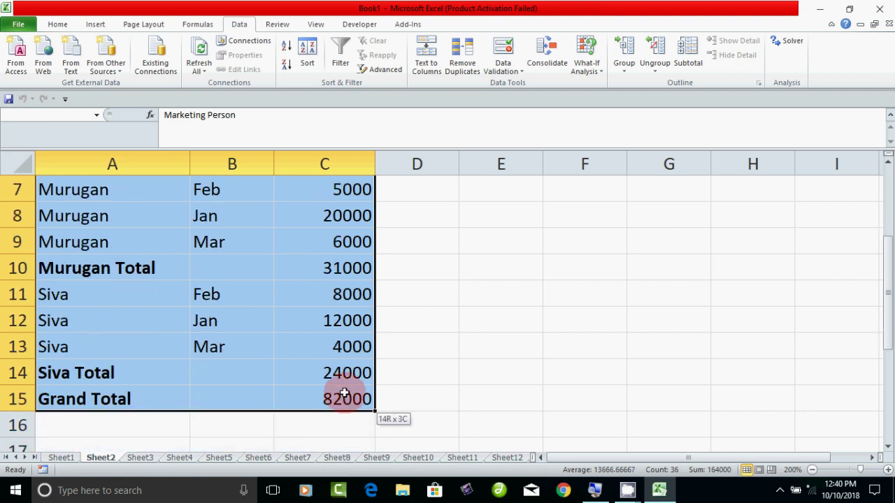
left_click(627, 72)
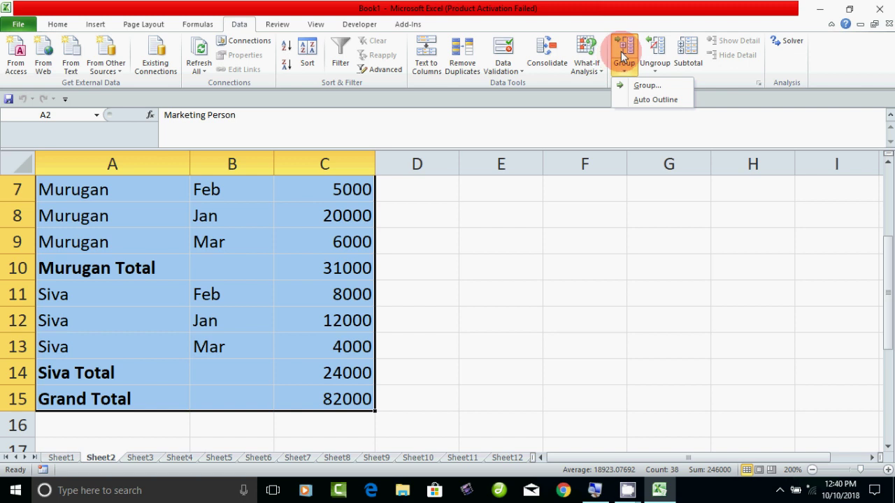
Step: Apply Auto Outline to the selected report, then deselect it by clicking A5
left_click(664, 99)
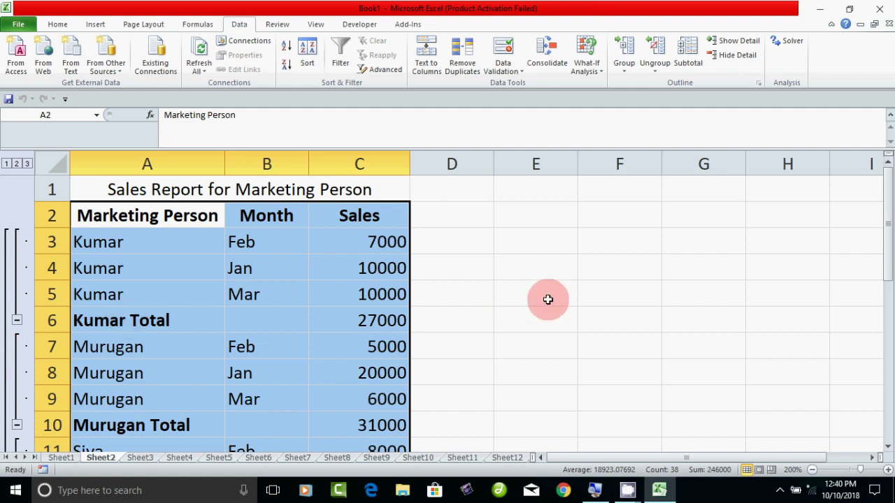
left_click(207, 294)
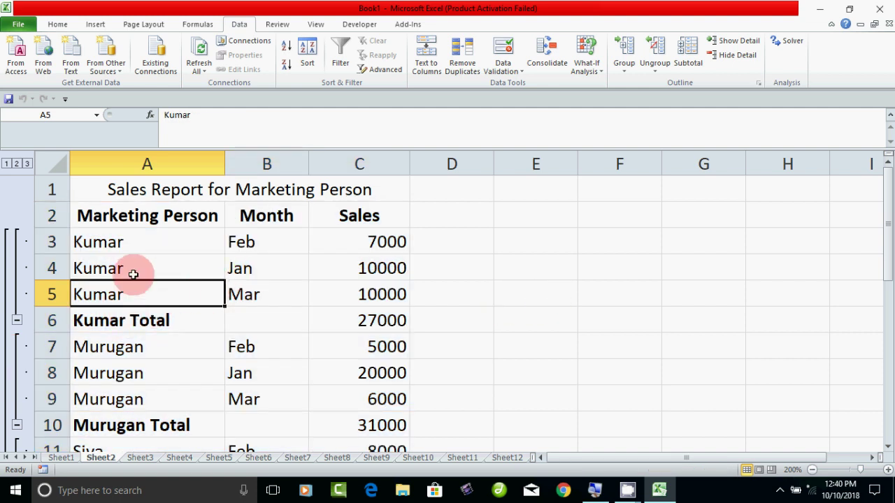
Step: Collapse Kumar's monthly rows under Kumar Total and inspect its SUBTOTAL formula in C6
left_click(18, 321)
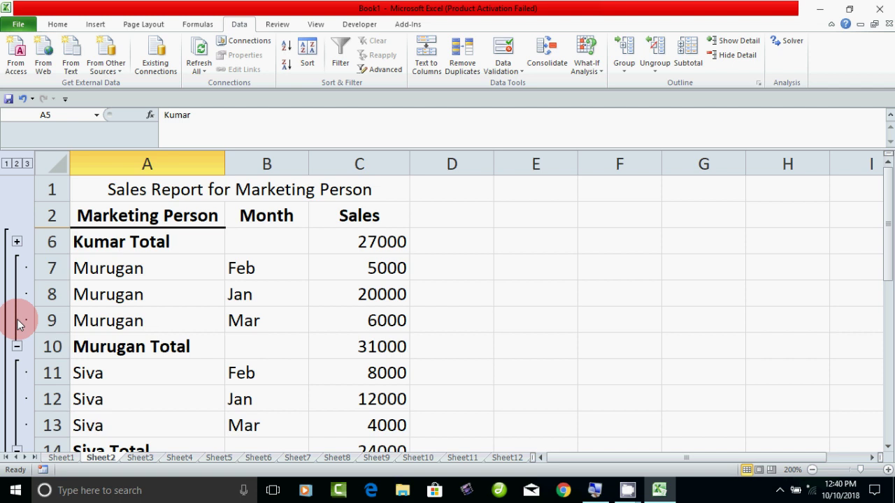
left_click(16, 242)
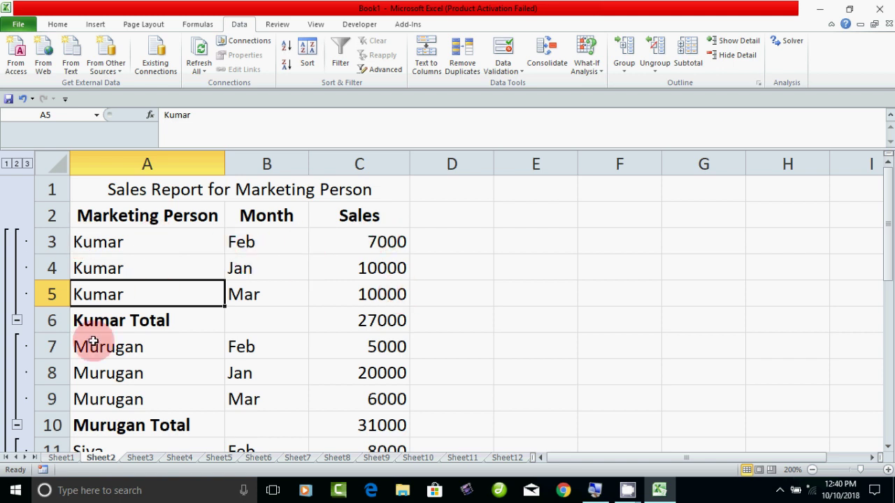
left_click(17, 322)
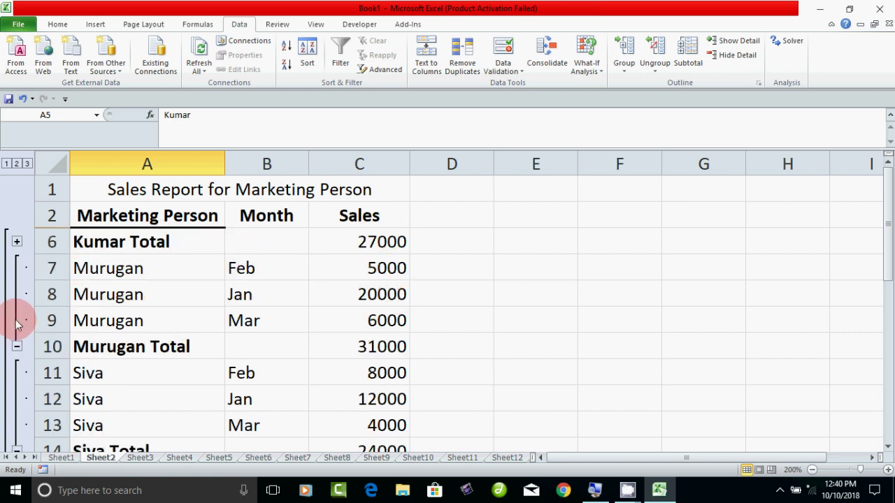
left_click(98, 242)
left_click(368, 241)
left_click(203, 241)
left_click(361, 237)
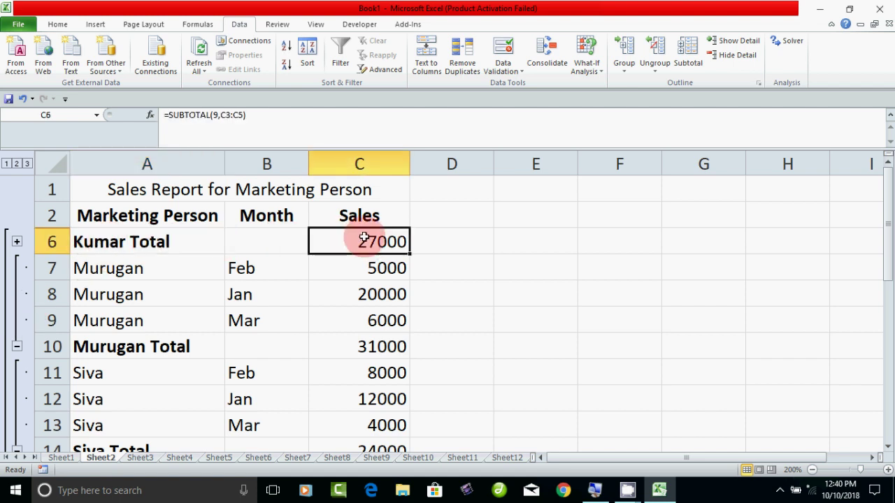
Step: Collapse Murugan's and Siva's rows, then collapse to level 1 showing only Grand Total 82000
left_click(17, 347)
left_click(132, 268)
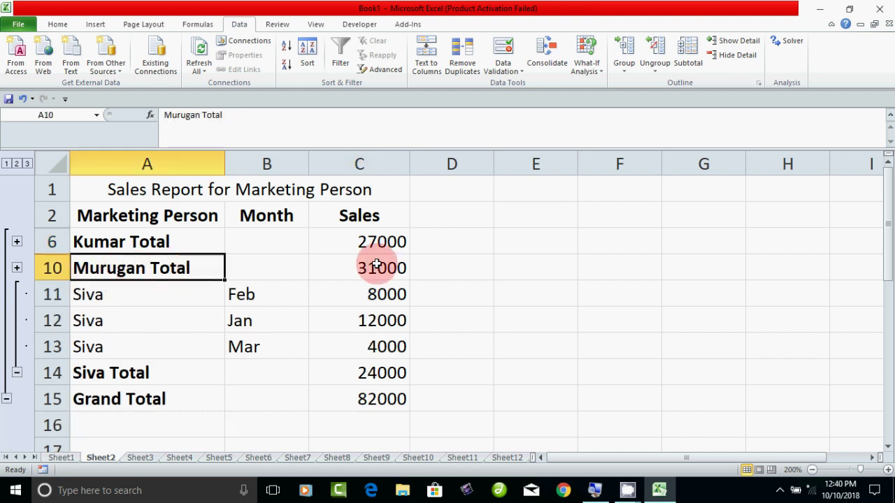
left_click(17, 372)
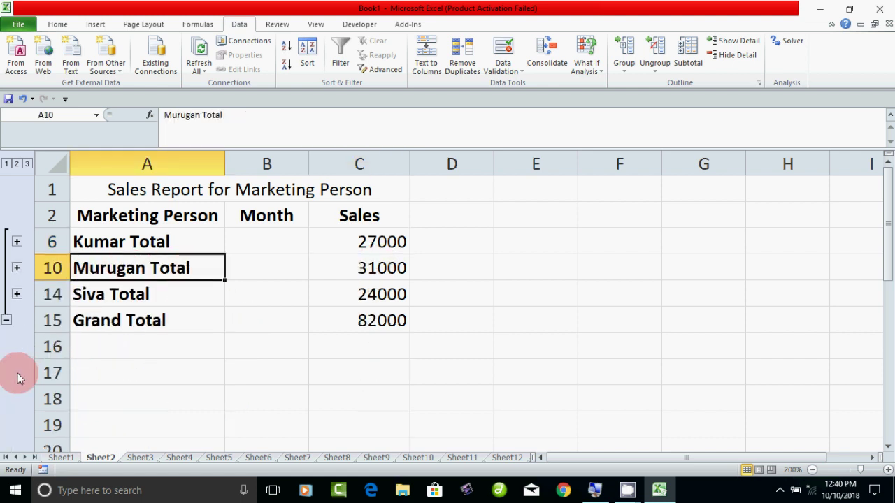
left_click(129, 294)
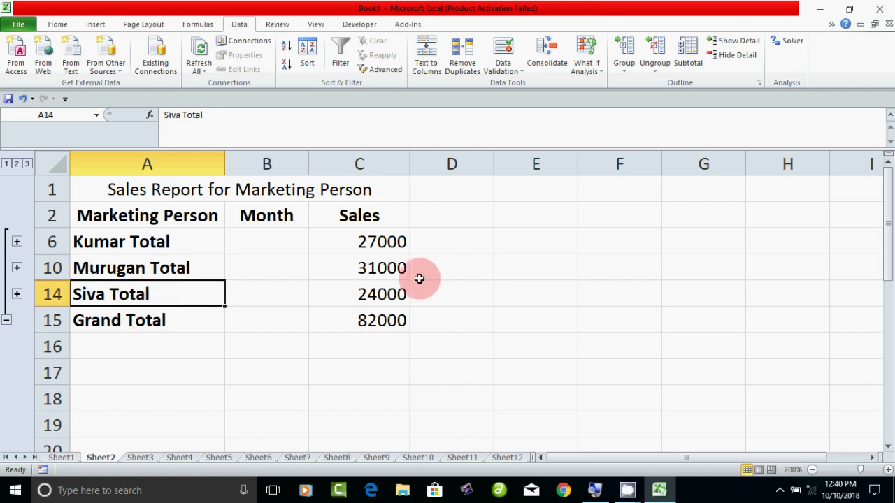
left_click(7, 321)
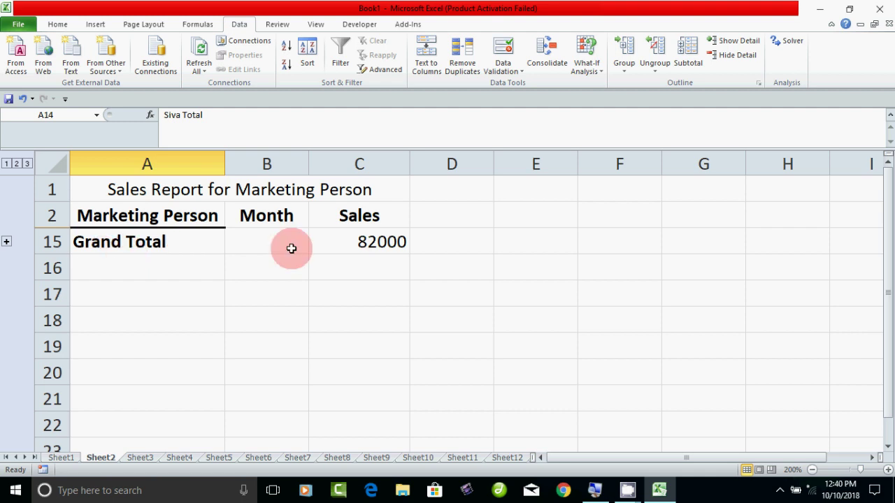
left_click(361, 243)
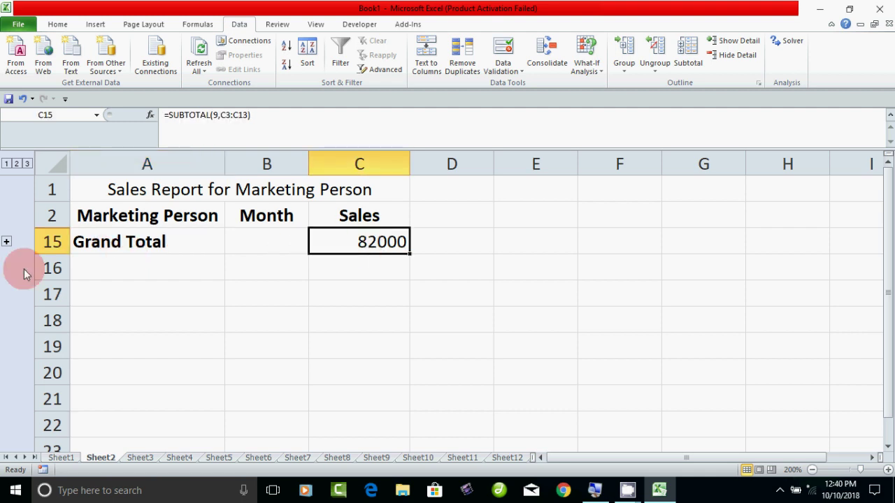
Step: Re-expand all outline groups, then collapse only Kumar's rows 3–5 under Kumar Total 27000
left_click(7, 242)
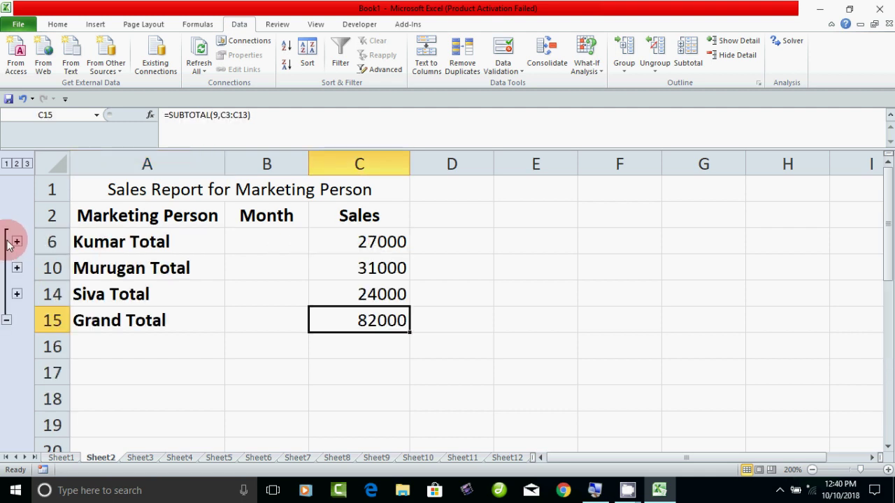
left_click(17, 242)
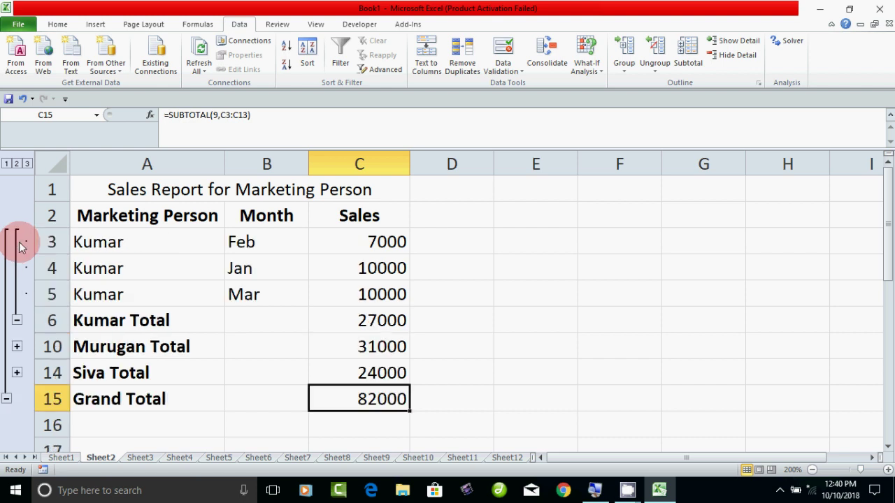
left_click(17, 347)
scroll(21, 402, "down", 1)
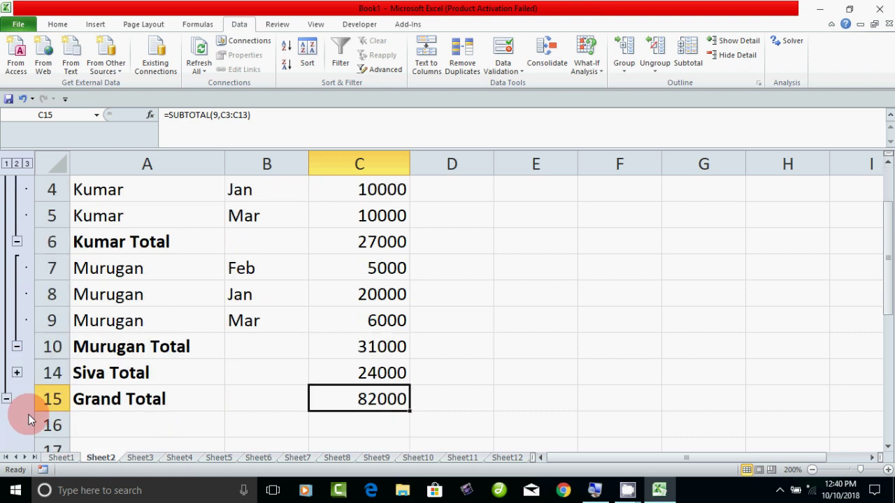
left_click(17, 372)
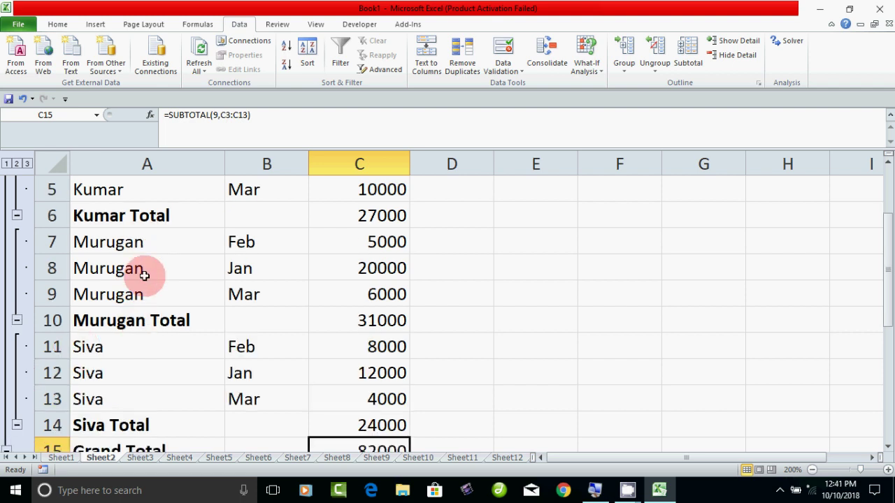
left_click(148, 213)
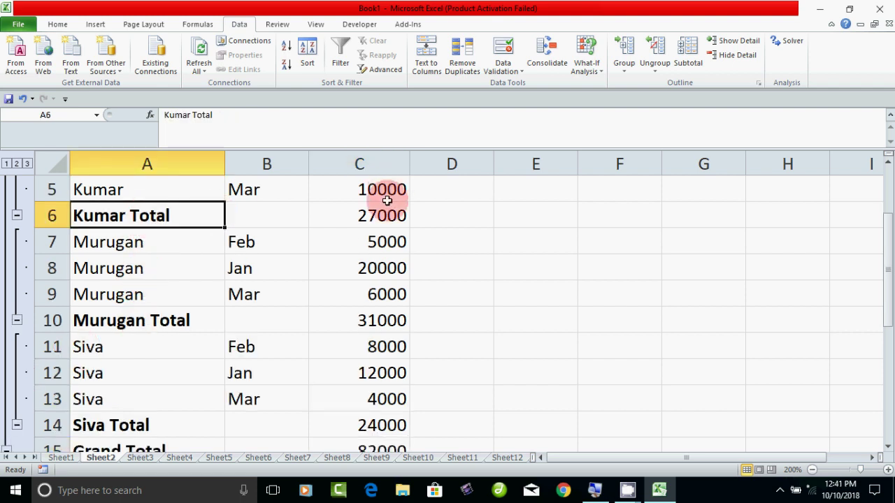
scroll(300, 269, "up", 2)
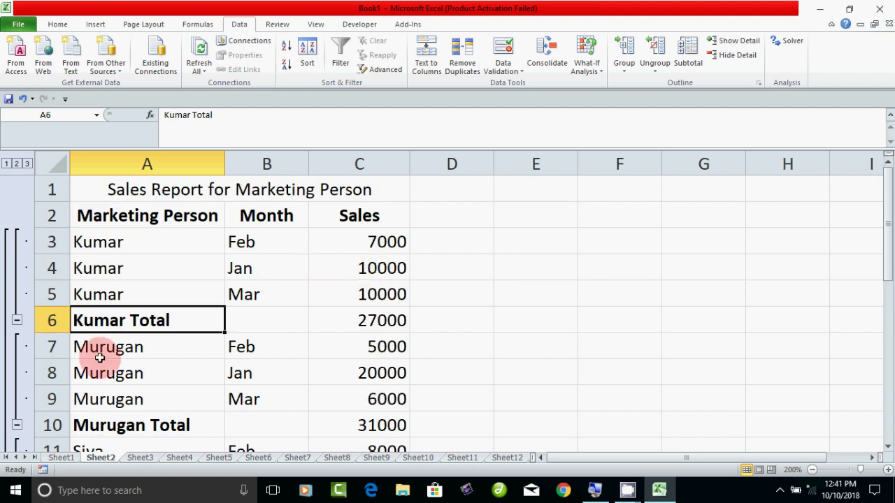
left_click(16, 321)
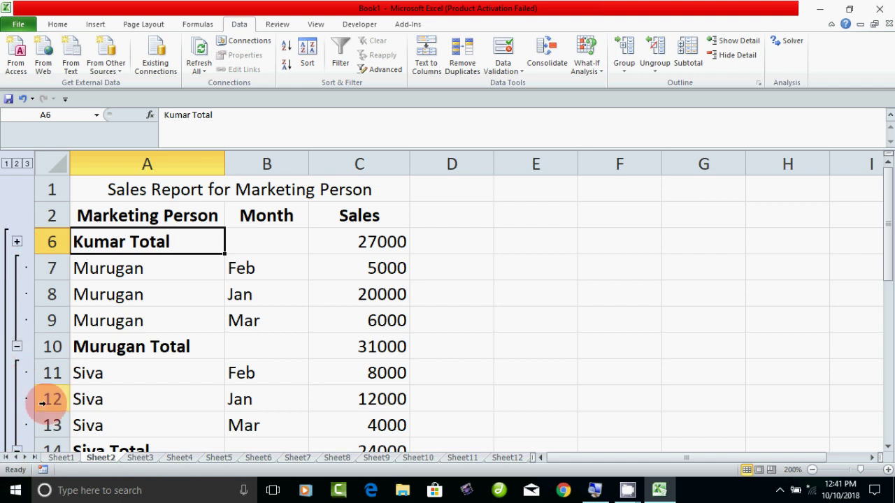
left_click(98, 190)
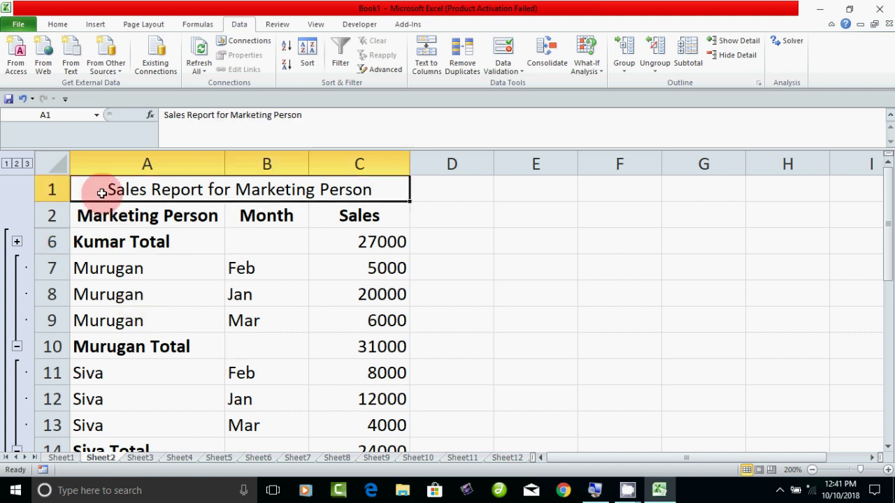
Step: Choose Clear Outline from the Ungroup dropdown to remove the report's automatic outline
left_click(655, 73)
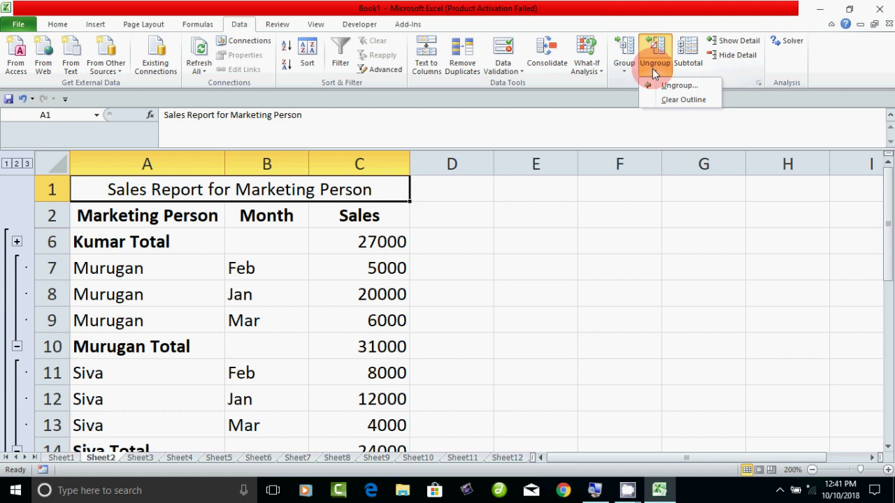
left_click(685, 100)
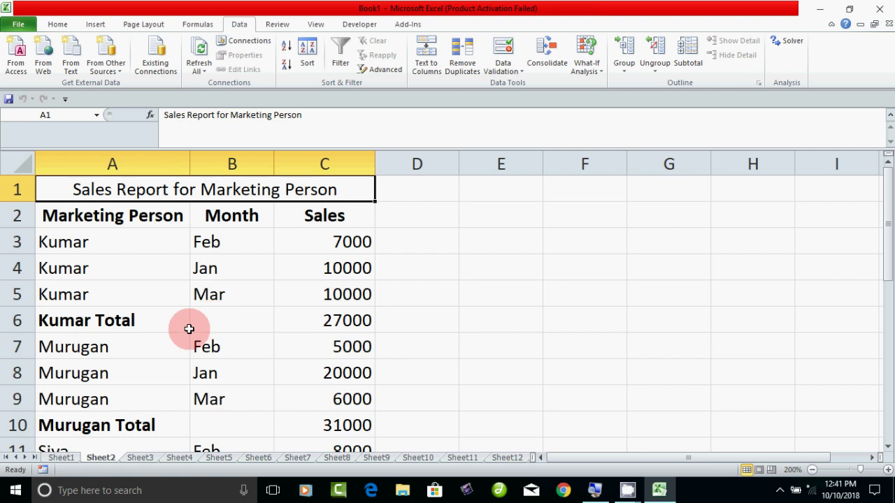
Step: Select Kumar's detail rows A3:A5 and group them as rows
left_click(627, 75)
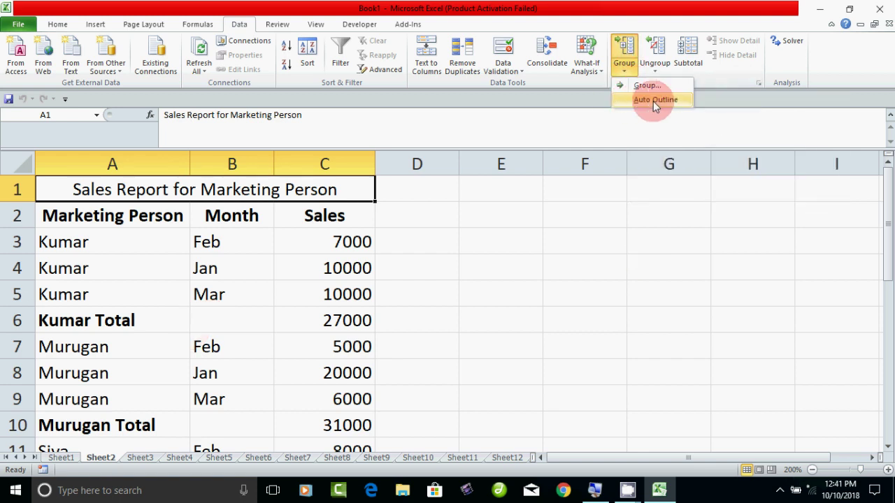
left_click(475, 328)
left_click(93, 318)
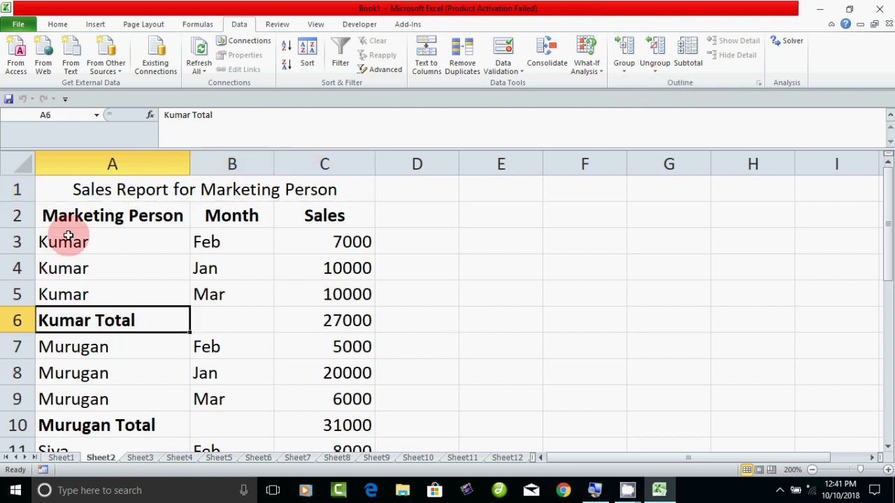
left_click_drag(68, 238, 70, 295)
left_click_drag(85, 346, 70, 395)
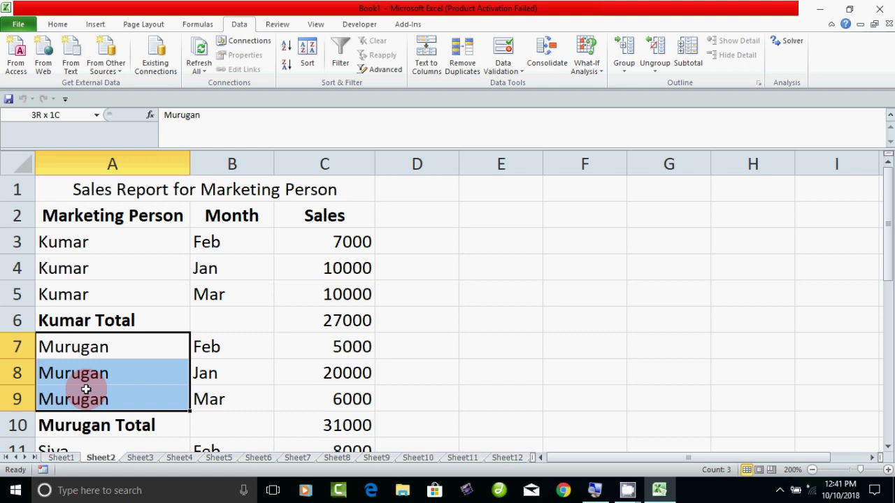
scroll(215, 343, "down", 1)
left_click_drag(52, 363, 80, 425)
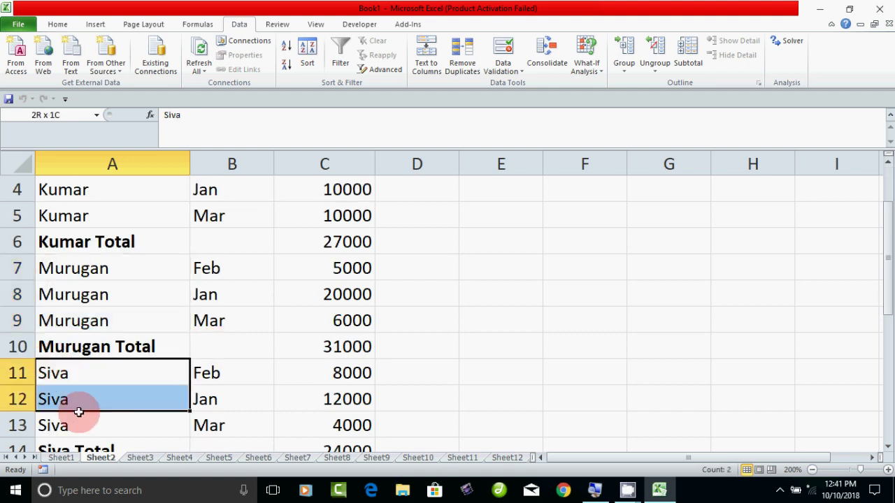
scroll(201, 376, "up", 1)
left_click(209, 342)
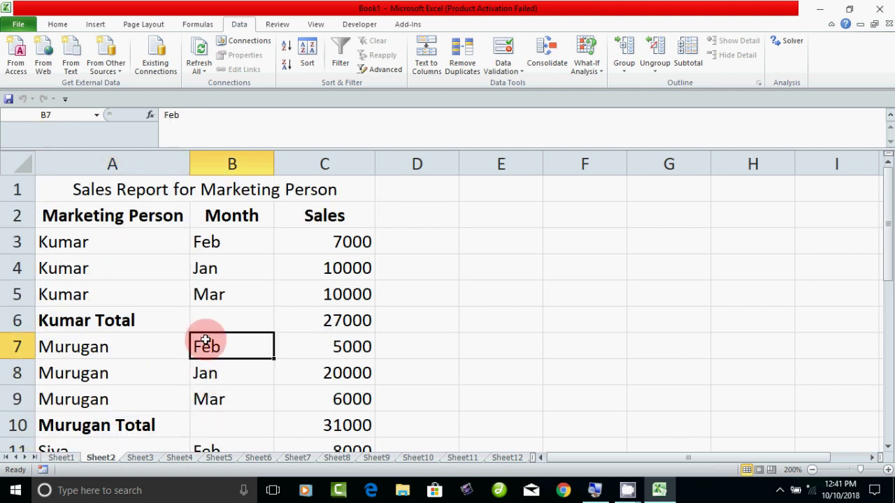
left_click_drag(74, 241, 84, 292)
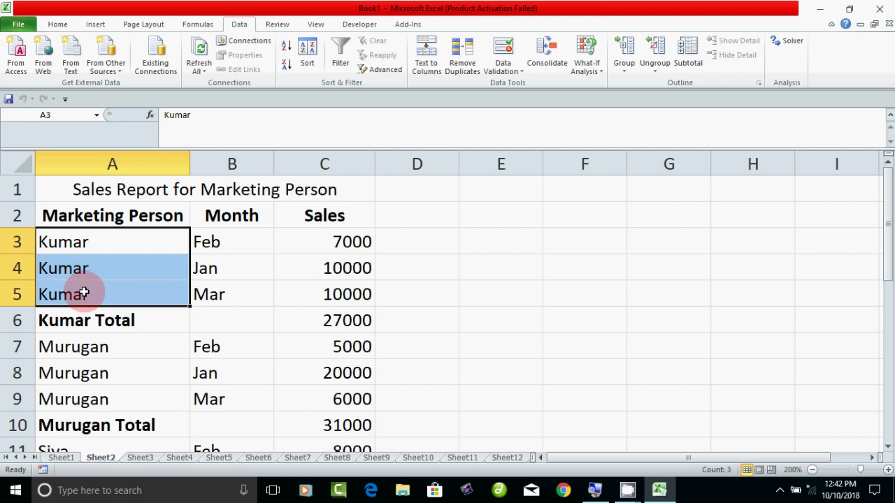
left_click(627, 73)
left_click(644, 87)
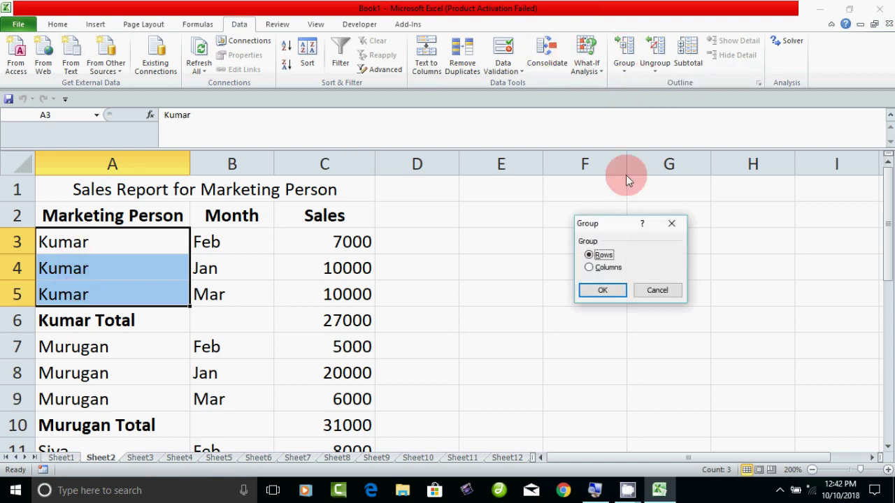
left_click(602, 291)
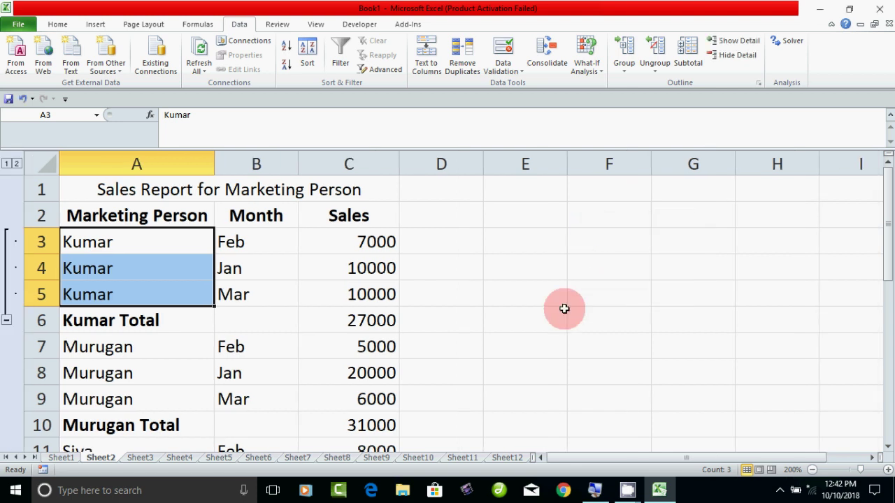
Step: Select Murugan's detail rows A7:A9 and group them as rows
left_click_drag(122, 346, 120, 395)
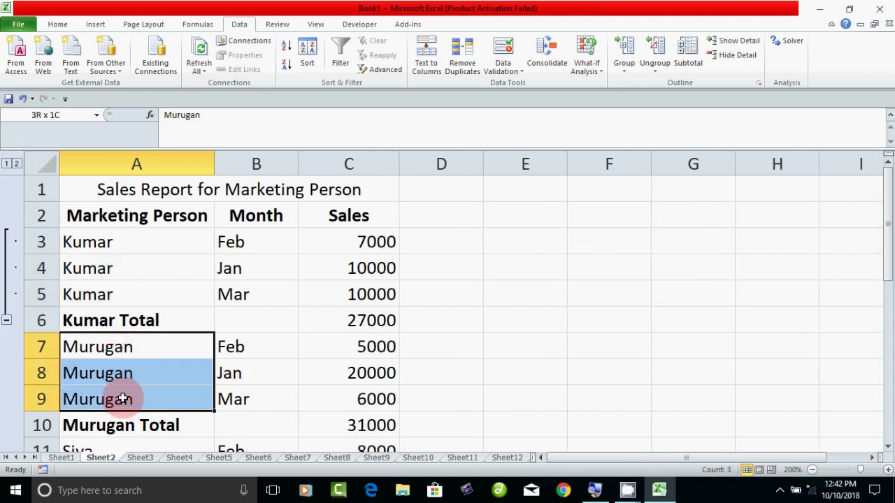
left_click(627, 70)
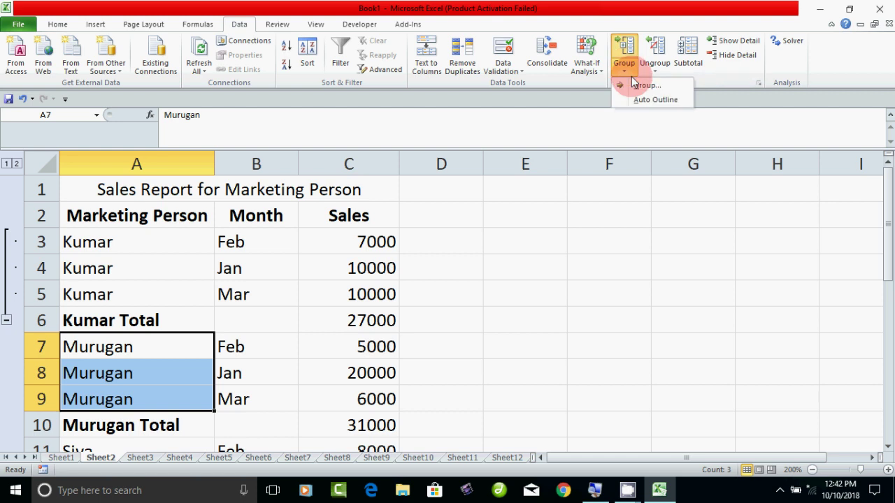
left_click(640, 87)
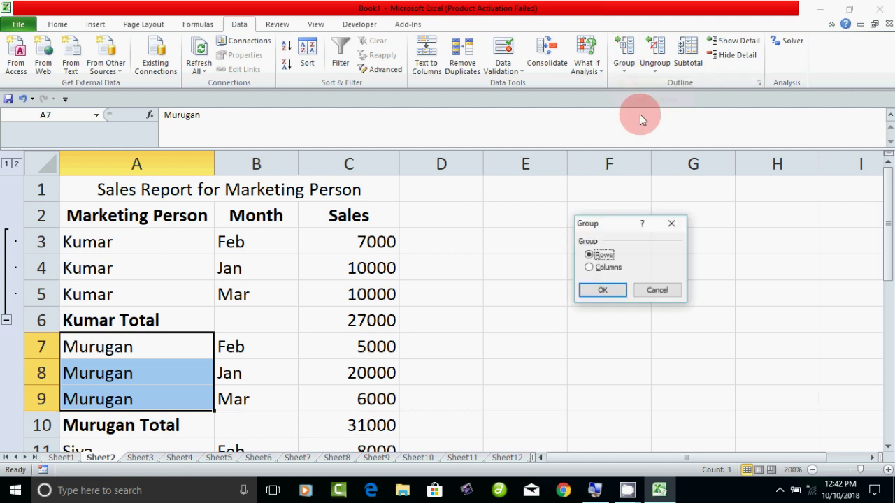
left_click(602, 290)
Step: Select Siva's detail rows A11:A13 and group them as rows
scroll(328, 350, "down", 2)
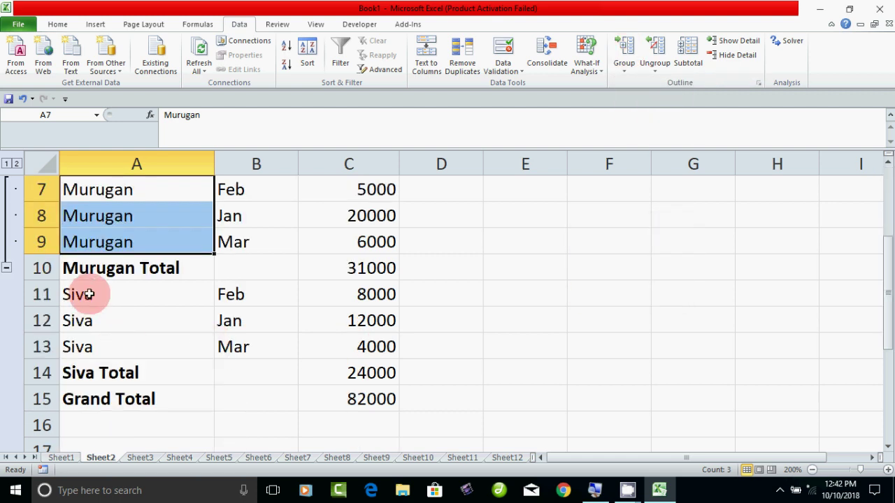
left_click_drag(85, 294, 93, 345)
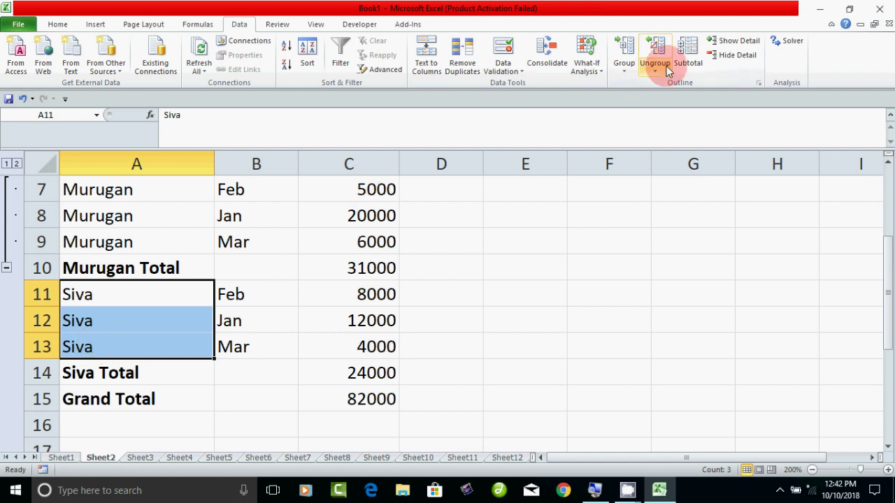
left_click(626, 73)
left_click(644, 86)
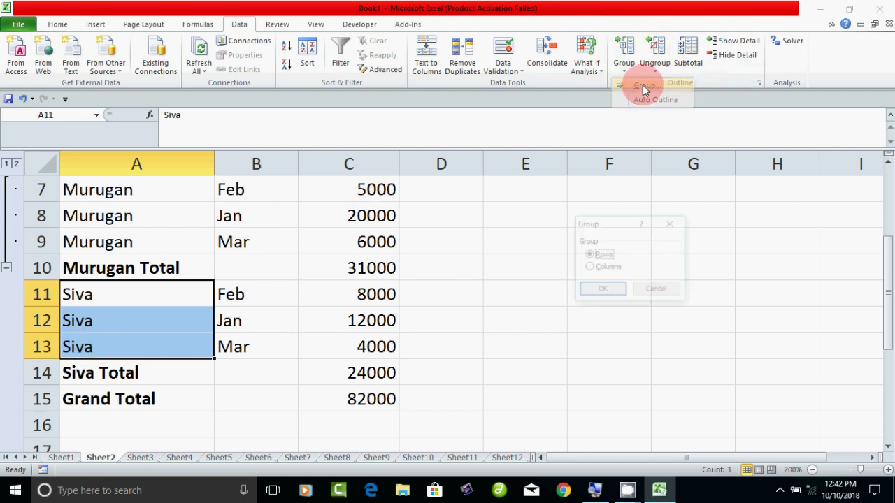
left_click(596, 291)
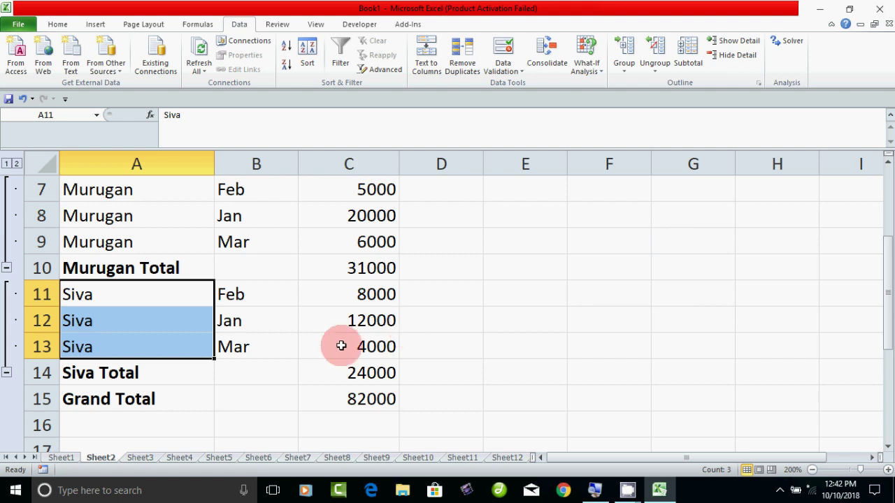
scroll(341, 346, "up", 2)
scroll(139, 295, "down", 1)
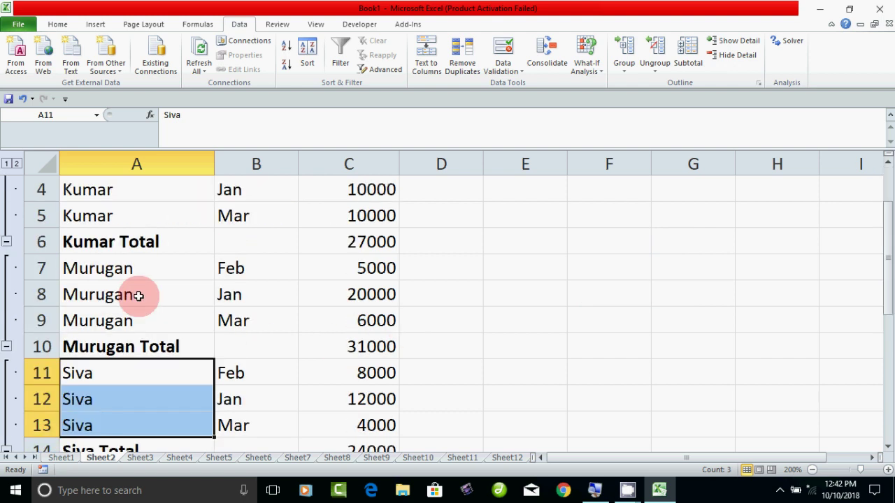
scroll(139, 288, "down", 1)
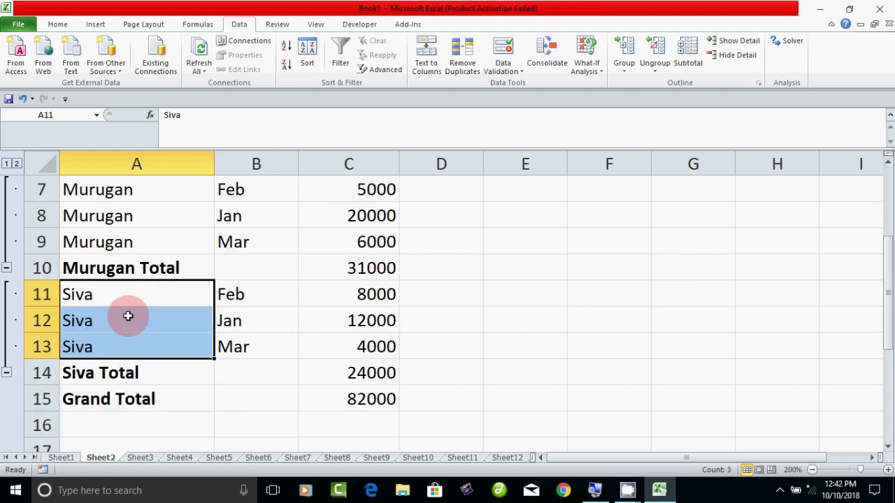
scroll(230, 349, "up", 2)
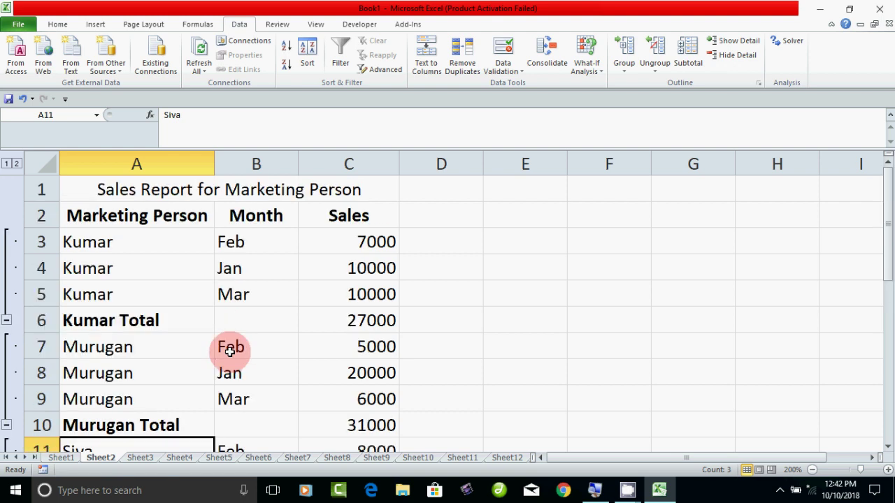
left_click(7, 323)
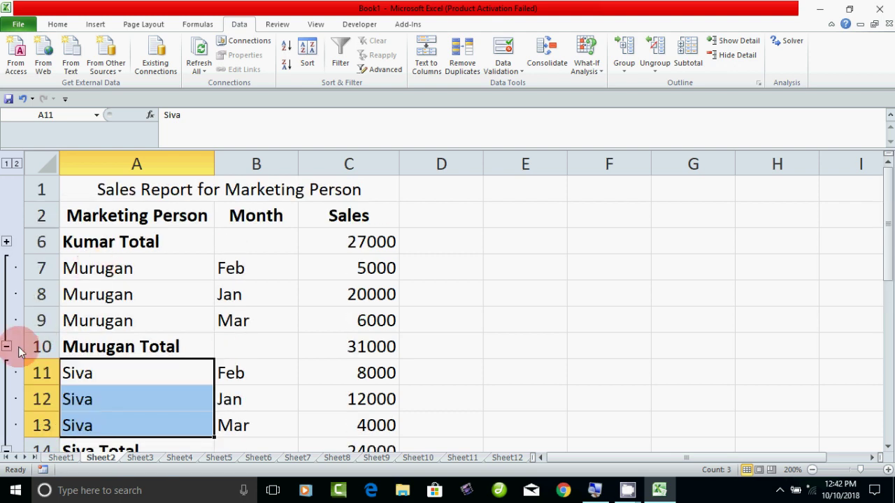
left_click(6, 346)
left_click(6, 374)
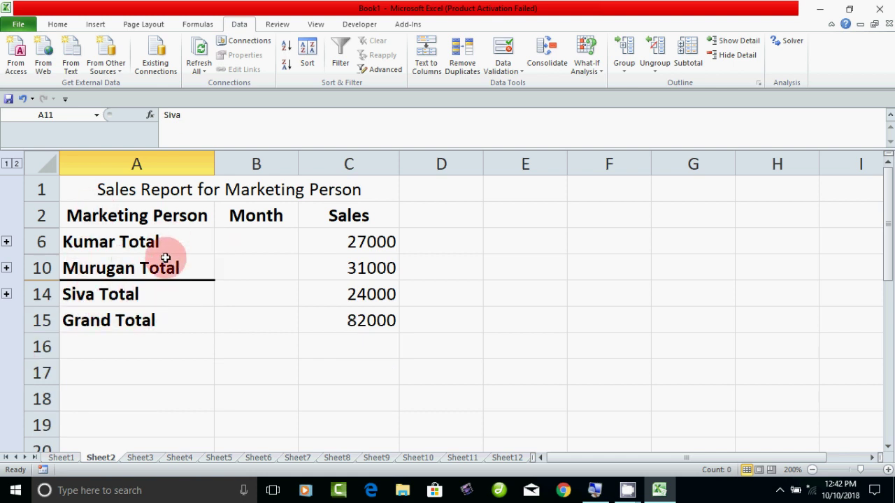
left_click(7, 294)
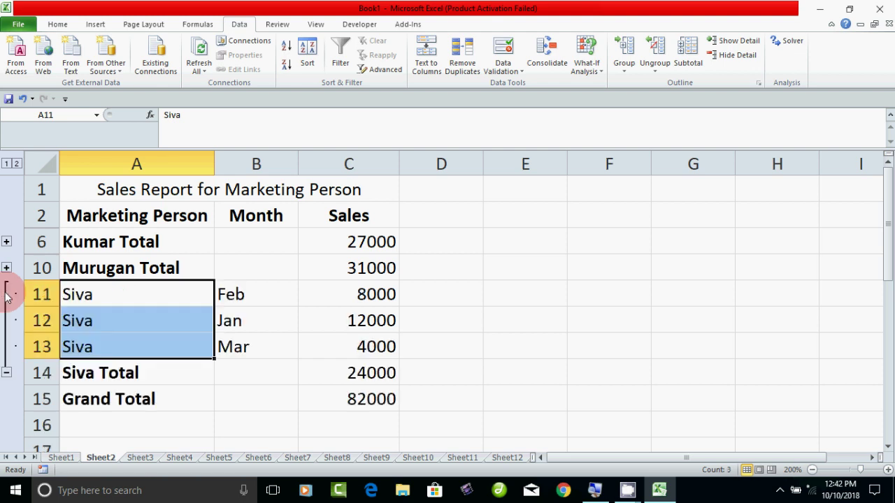
left_click(6, 268)
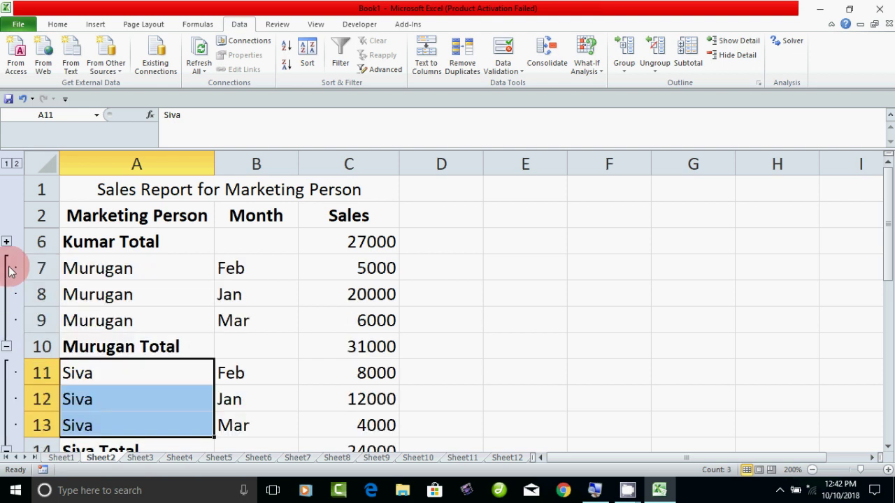
left_click(6, 242)
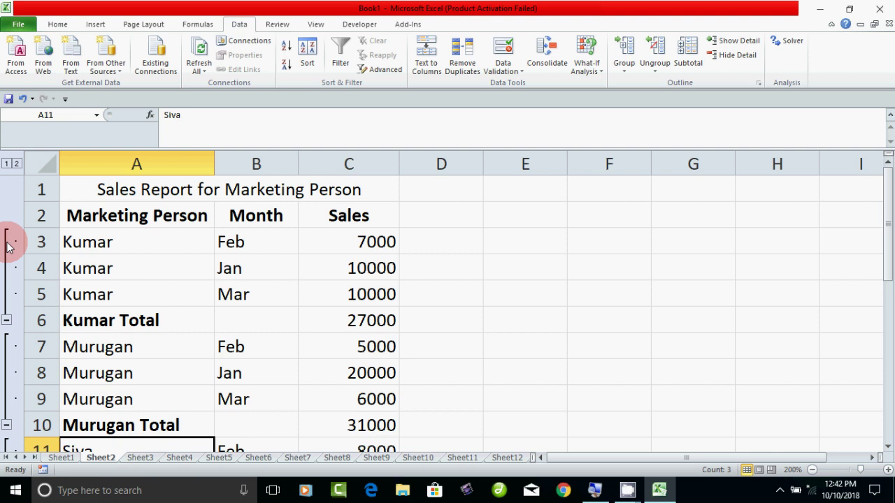
left_click(7, 320)
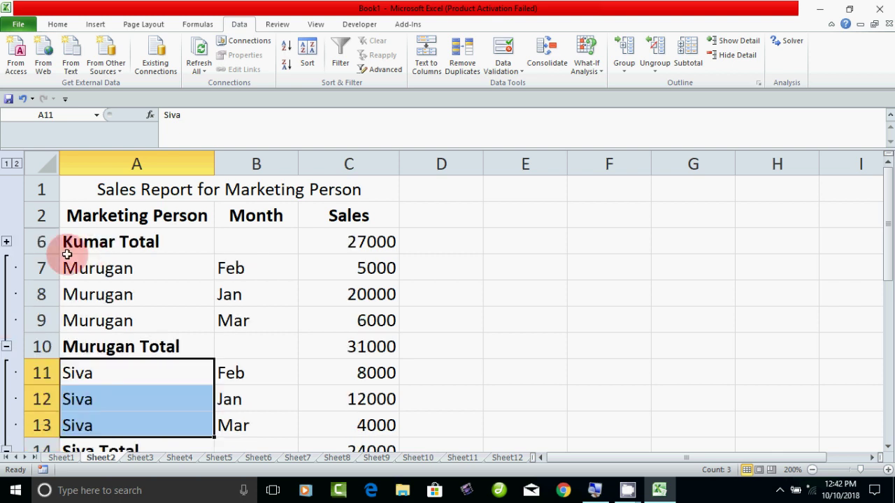
left_click(6, 347)
left_click(6, 373)
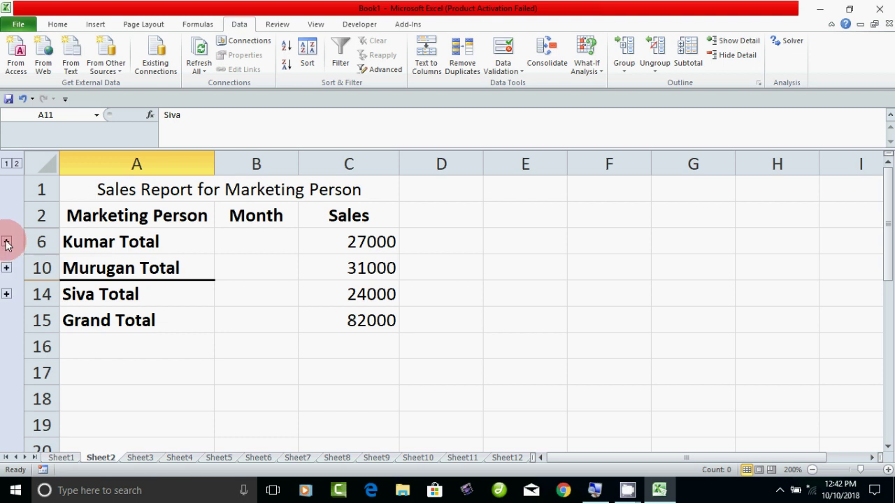
Step: Ungroup the Siva rows using Ungroup with the Rows option
left_click(657, 71)
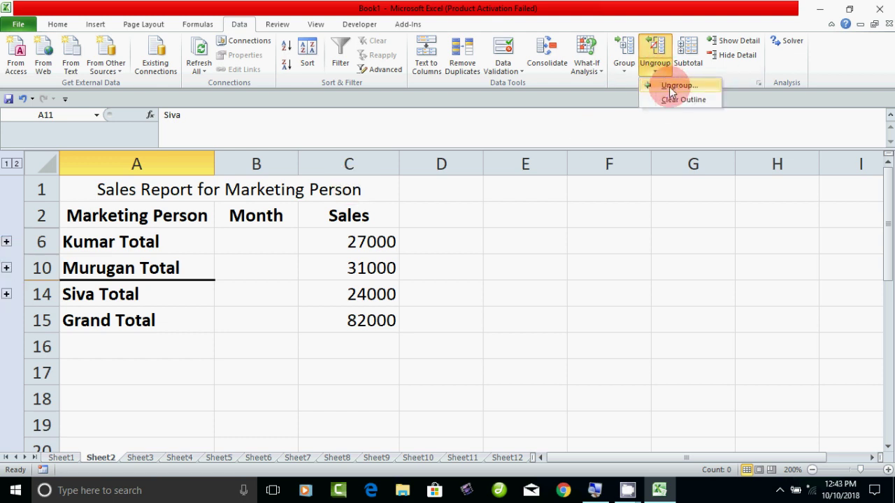
left_click(668, 87)
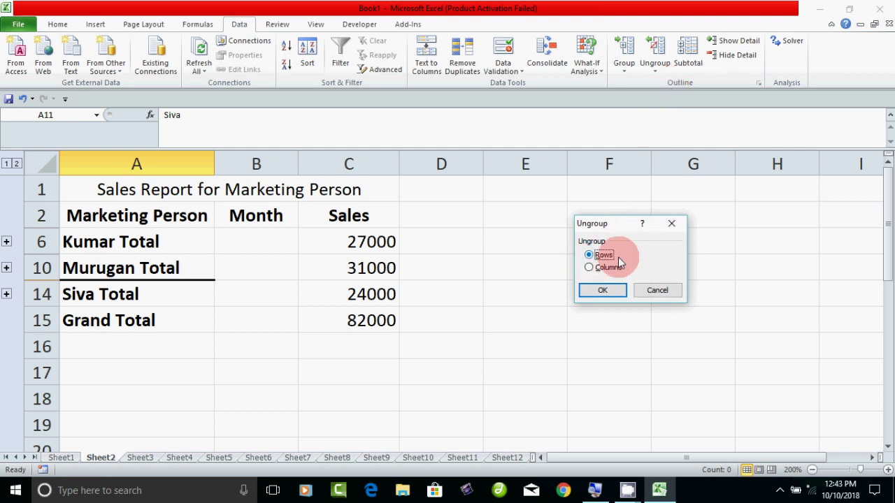
left_click(606, 292)
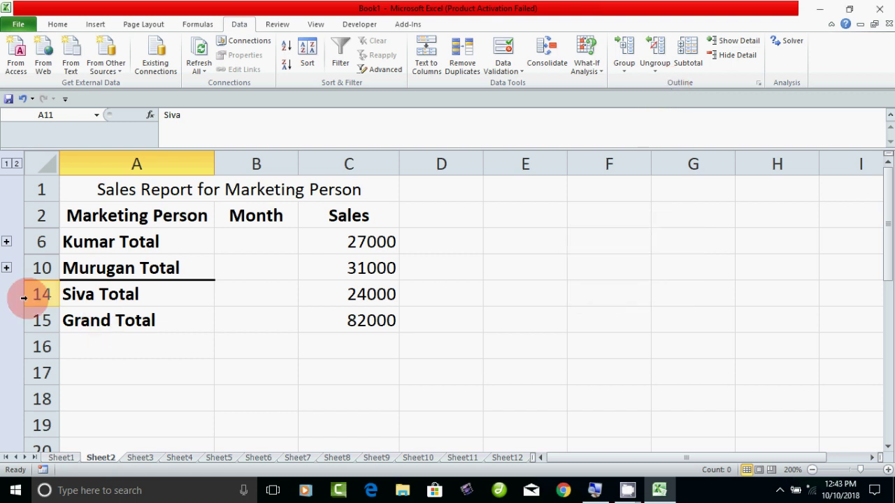
Step: Clear the remaining row outline from the report with Ungroup > Clear Outline
left_click(657, 76)
left_click(666, 103)
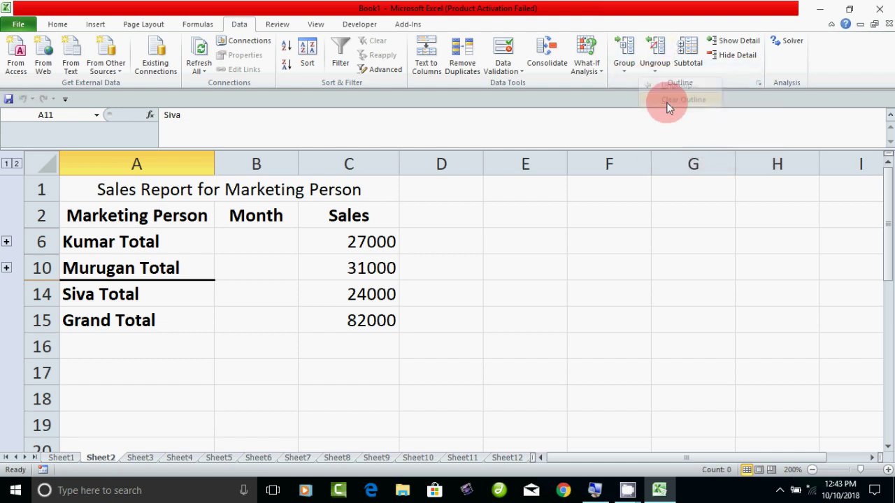
left_click(86, 190)
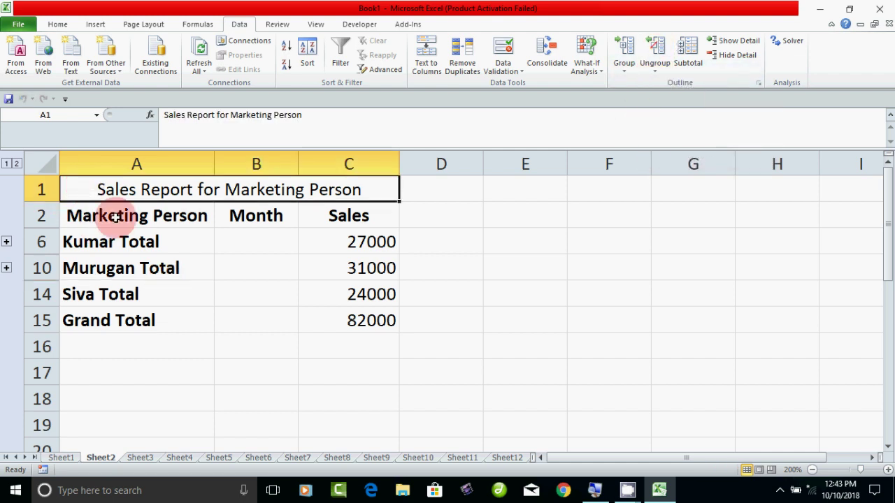
left_click(656, 71)
left_click(682, 98)
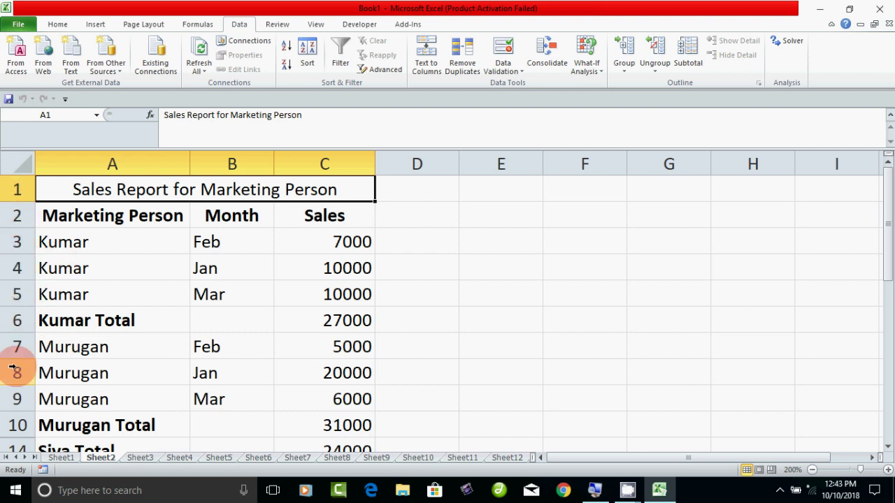
Step: Select the Marketing Person range A2:A15
left_click(260, 269)
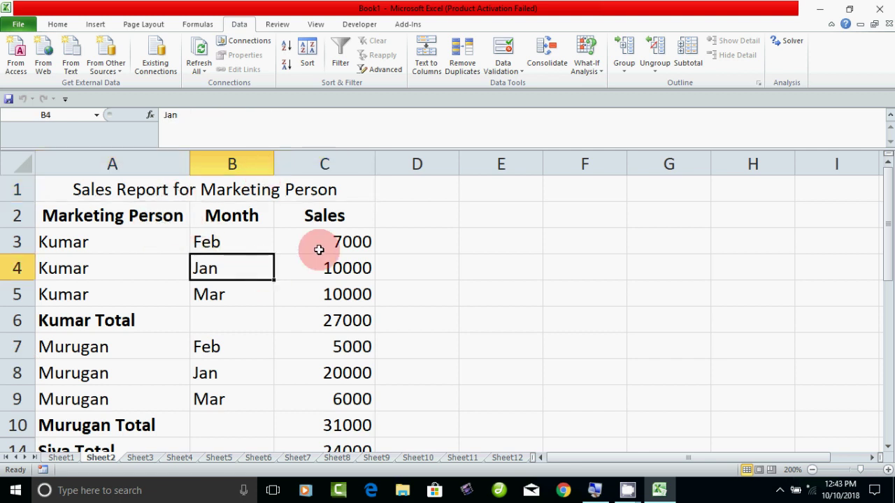
left_click_drag(331, 190, 340, 398)
left_click(341, 373)
left_click(339, 214)
left_click_drag(338, 214, 338, 399)
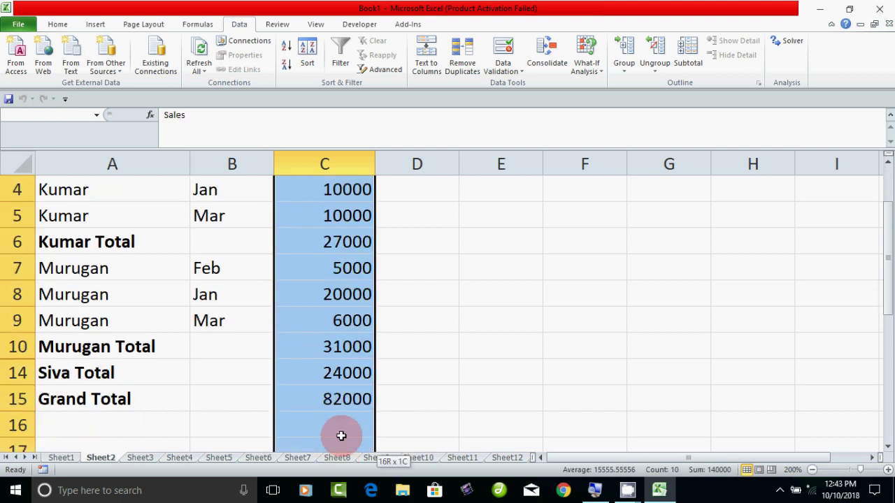
scroll(468, 385, "up", 1)
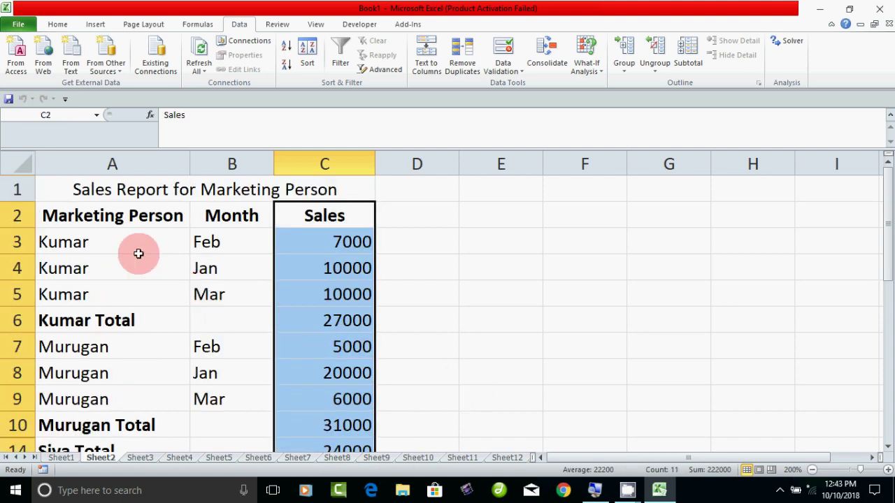
left_click_drag(122, 221, 107, 388)
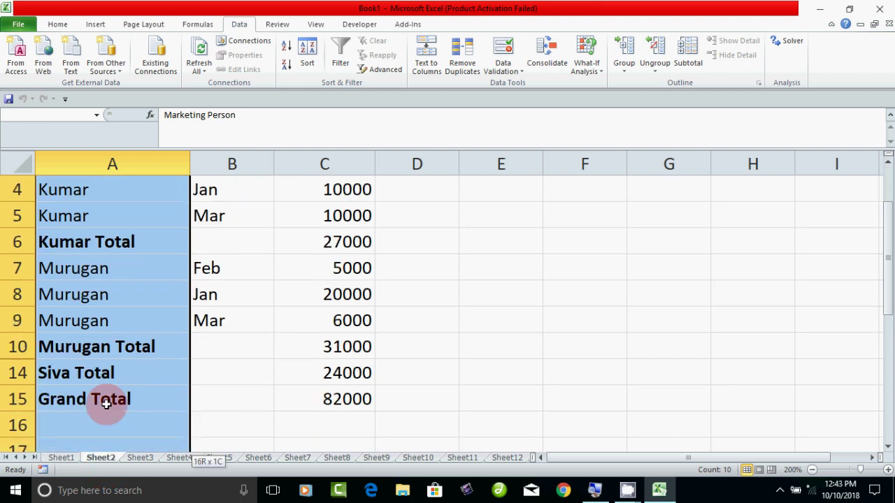
Step: Group the selected A2:A15 range by Columns
left_click(627, 69)
left_click(646, 85)
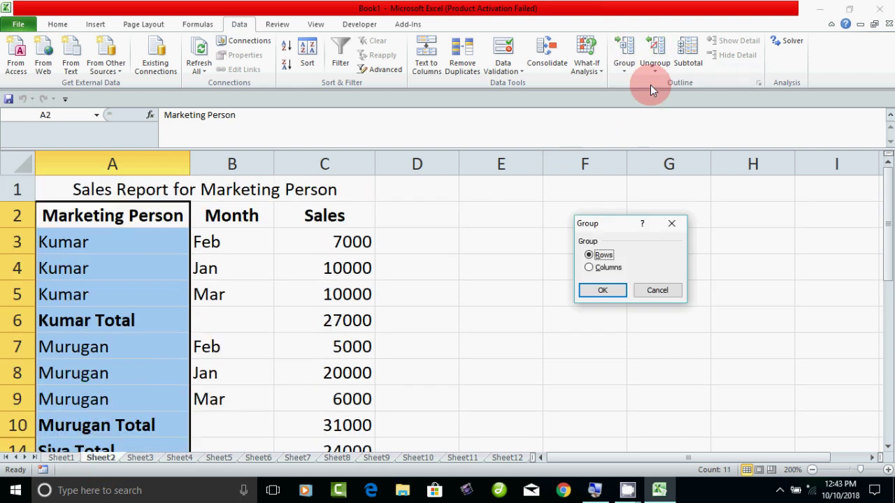
left_click(589, 267)
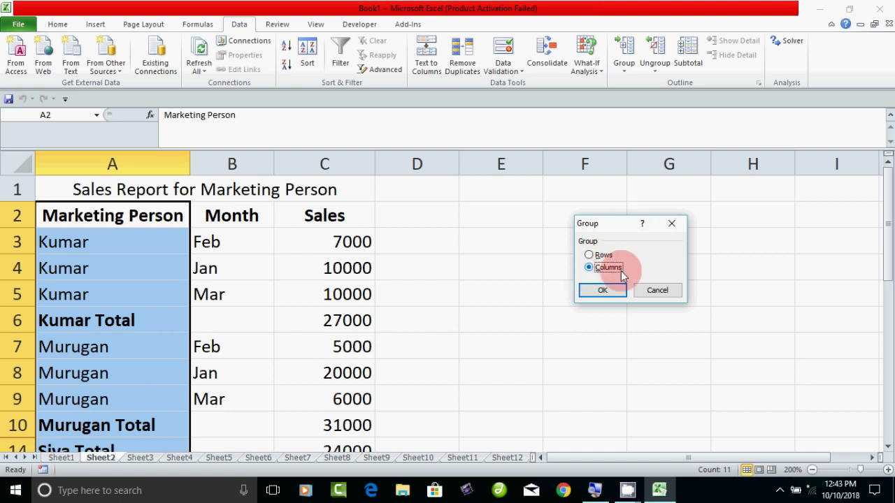
left_click(602, 291)
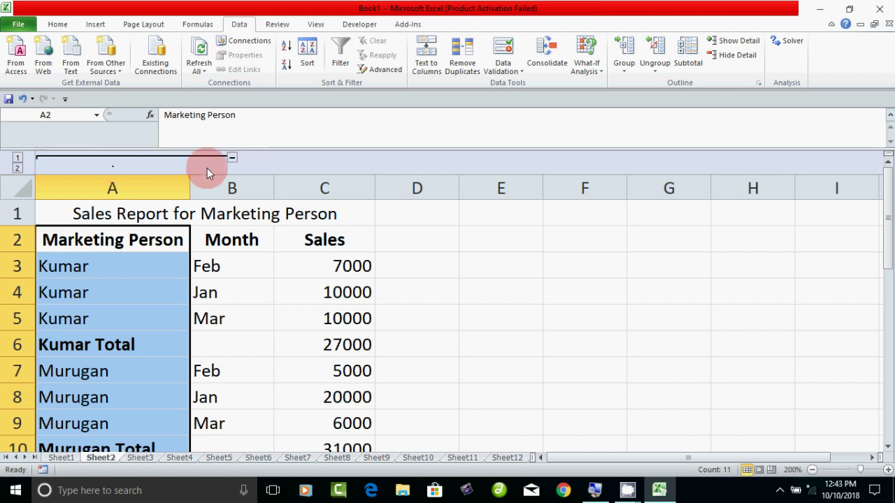
left_click(18, 158)
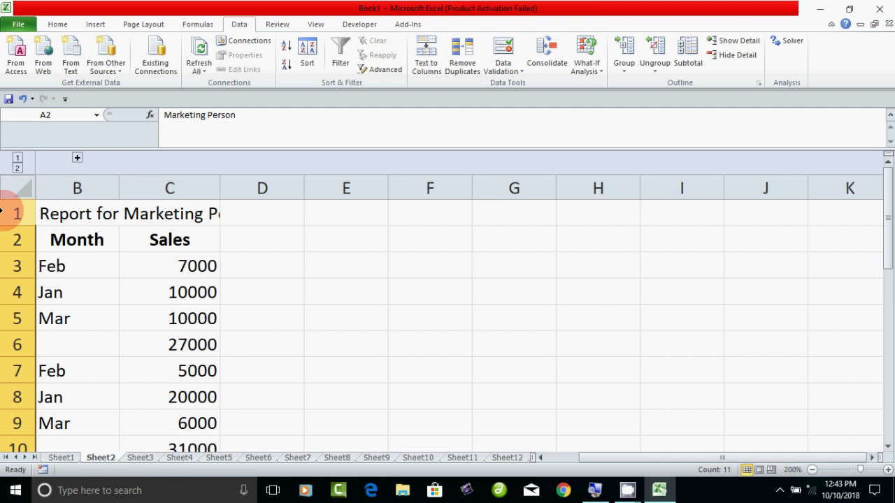
left_click(19, 169)
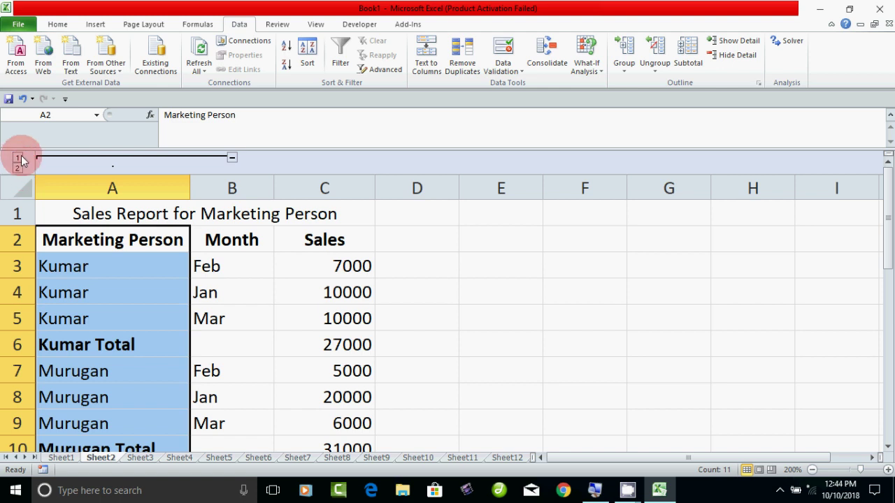
left_click(19, 159)
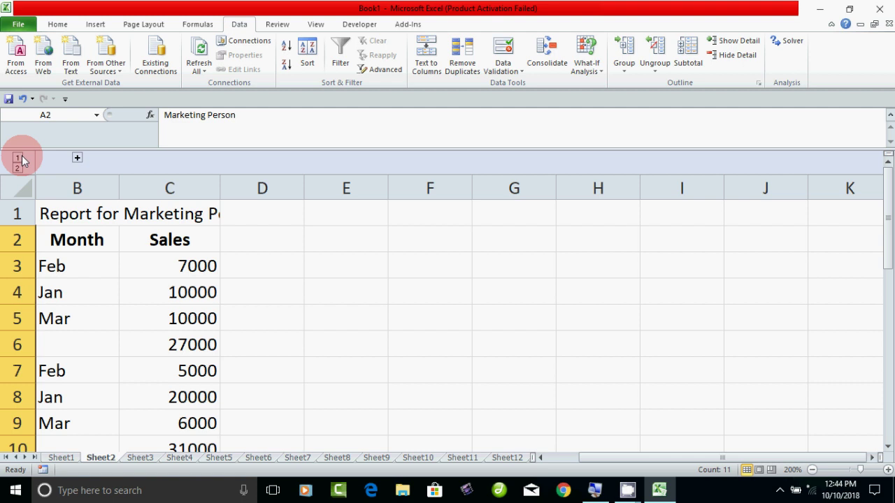
left_click(18, 169)
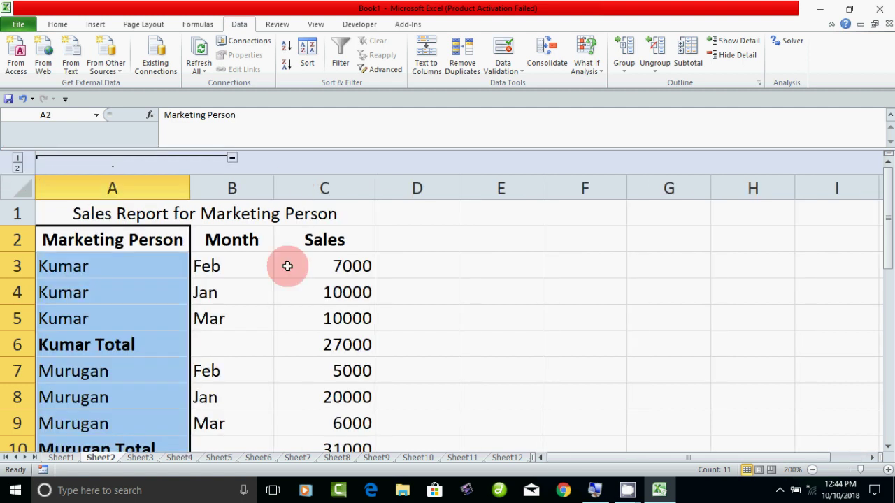
Step: Choose Clear Outline from the Ungroup dropdown to remove column A's grouping
left_click(654, 73)
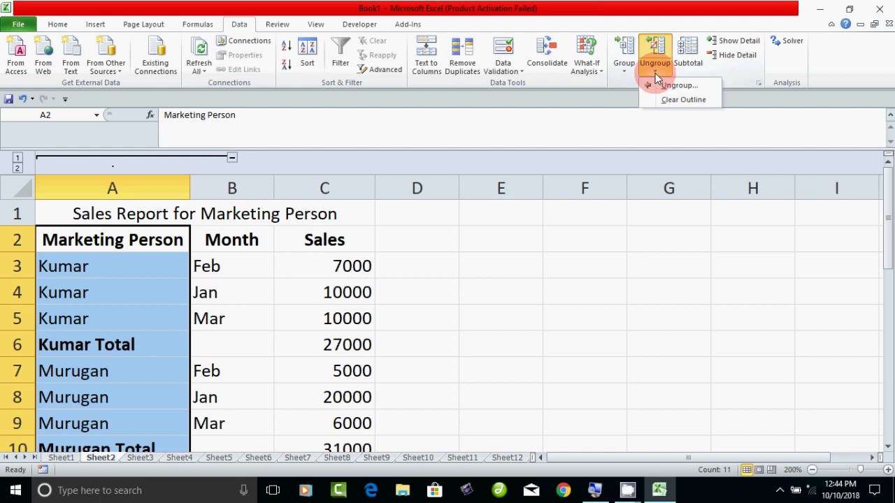
left_click(681, 100)
scroll(514, 334, "down", 4)
scroll(515, 334, "up", 4)
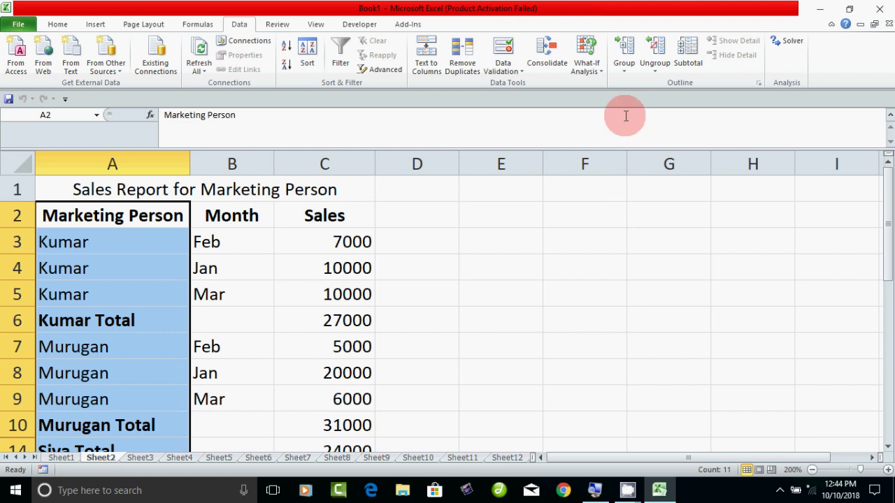